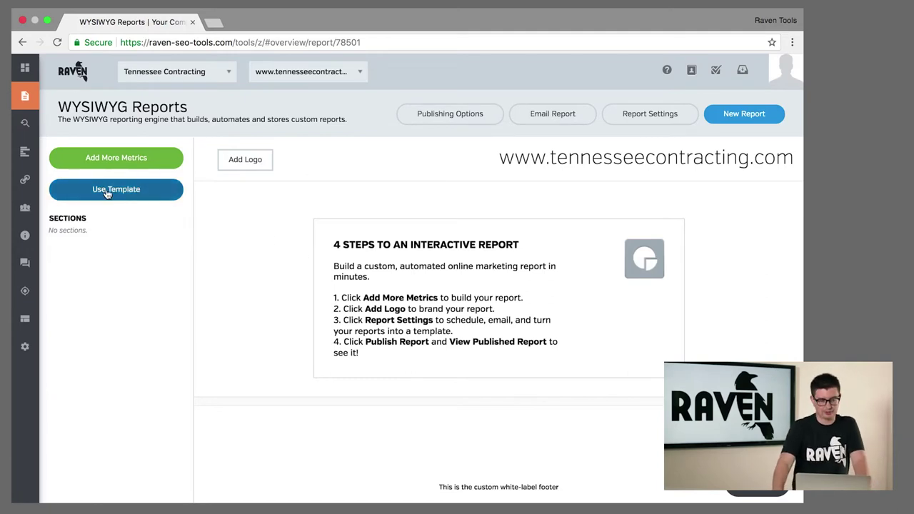
# Use Add More Metrics to bring up the Choose Section dialog of data sources
pyautogui.click(133, 158)
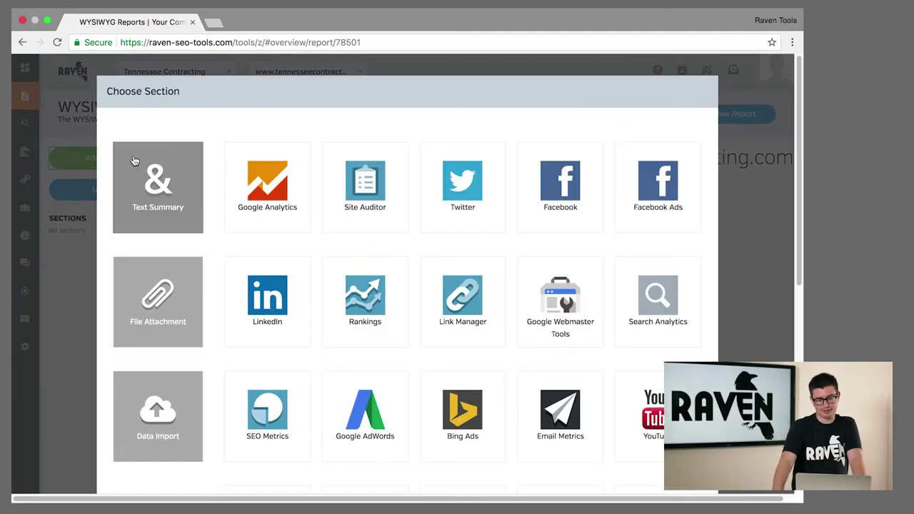
# Pick Google Analytics as the data source to list its section templates
pyautogui.scroll(-3, 429, 304)
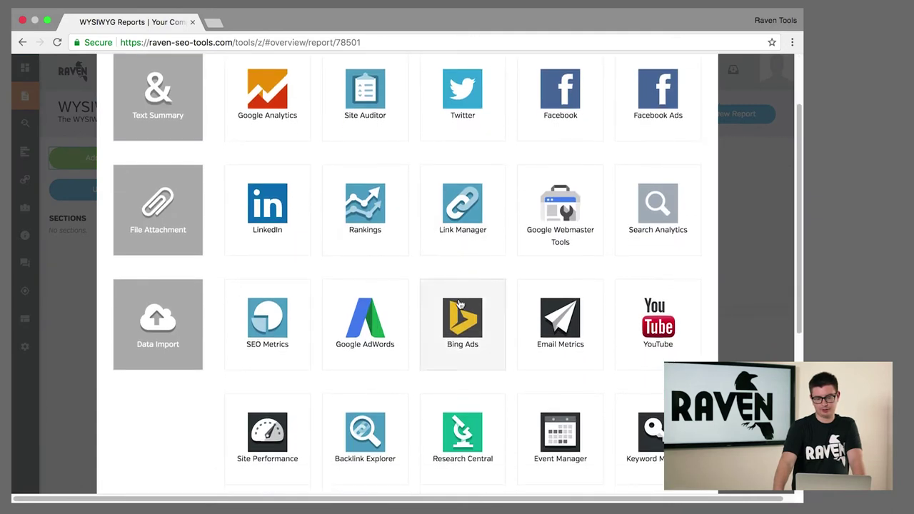
pyautogui.scroll(3, 324, 188)
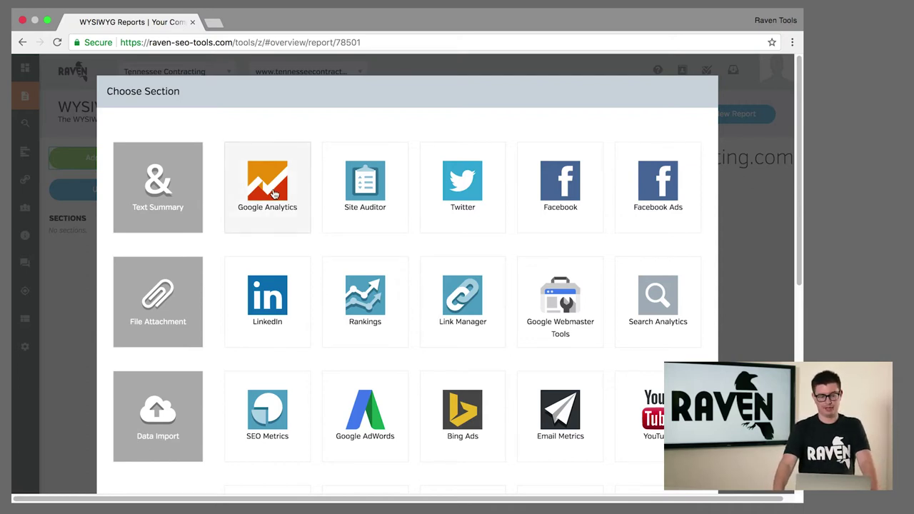
pyautogui.click(274, 194)
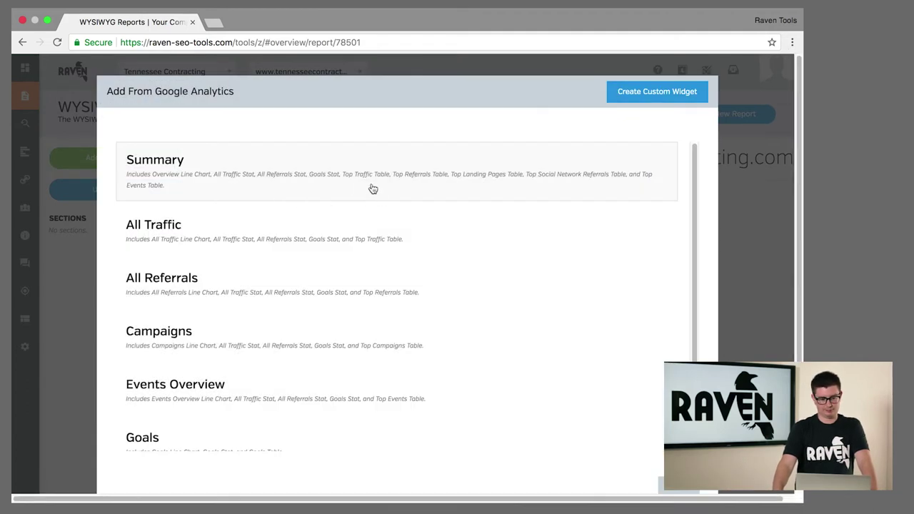
# Add the Google Analytics Summary widget group and review its chart, traffic, referrals and goals widgets
pyautogui.click(371, 188)
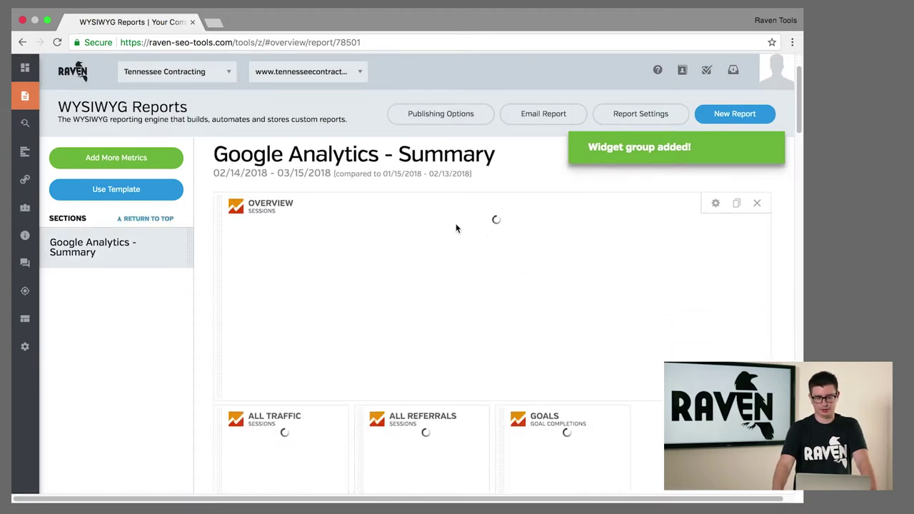
pyautogui.scroll(-1, 450, 292)
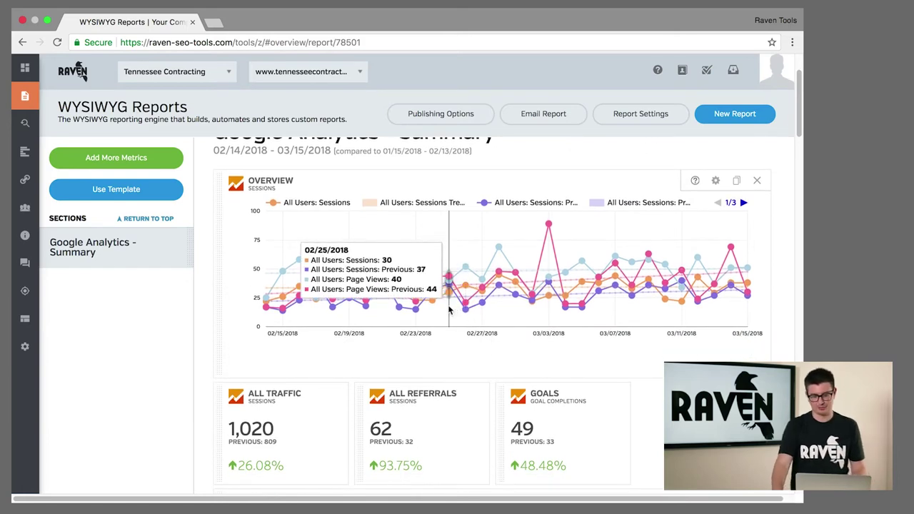
pyautogui.scroll(-5, 578, 335)
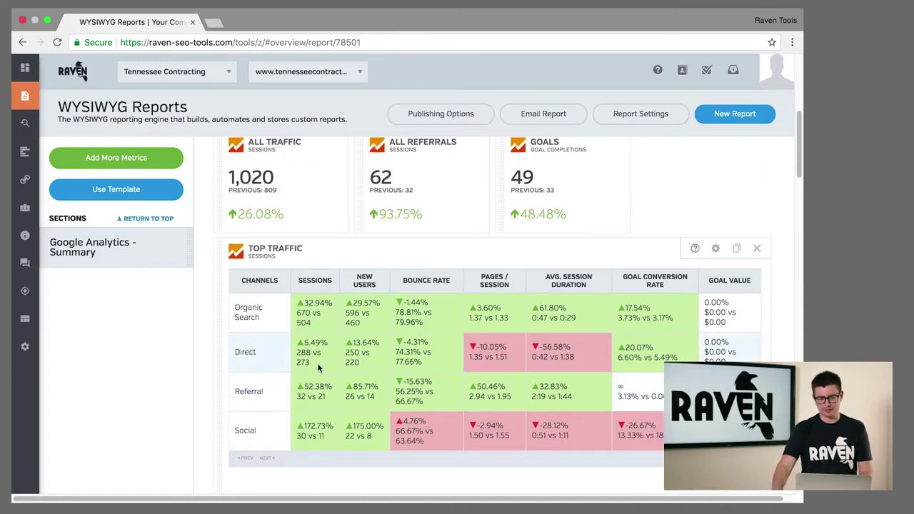
pyautogui.click(123, 152)
# Start a custom Google Analytics widget based on the Goals metric
pyautogui.click(277, 190)
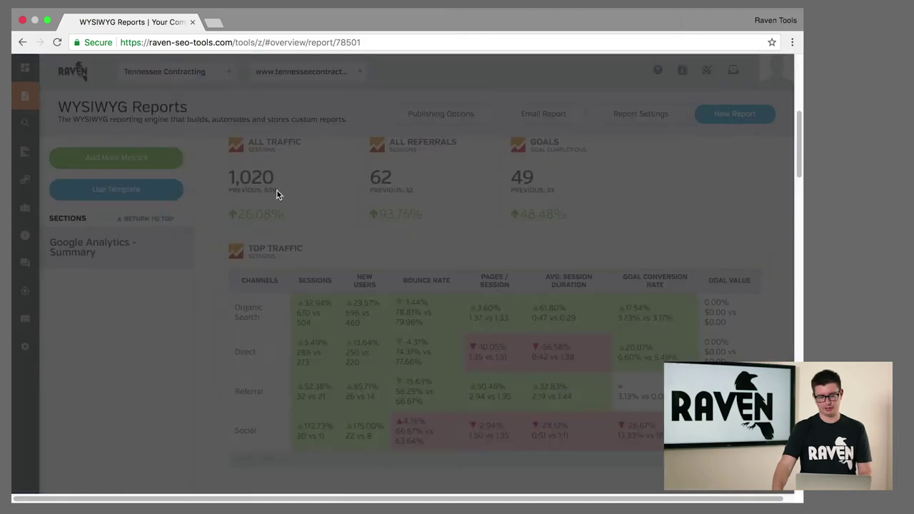
pyautogui.click(651, 98)
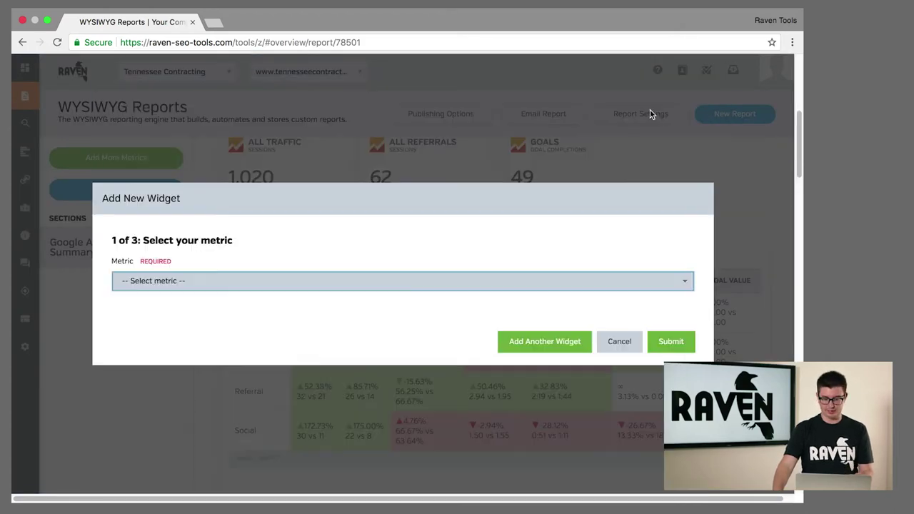
pyautogui.click(433, 291)
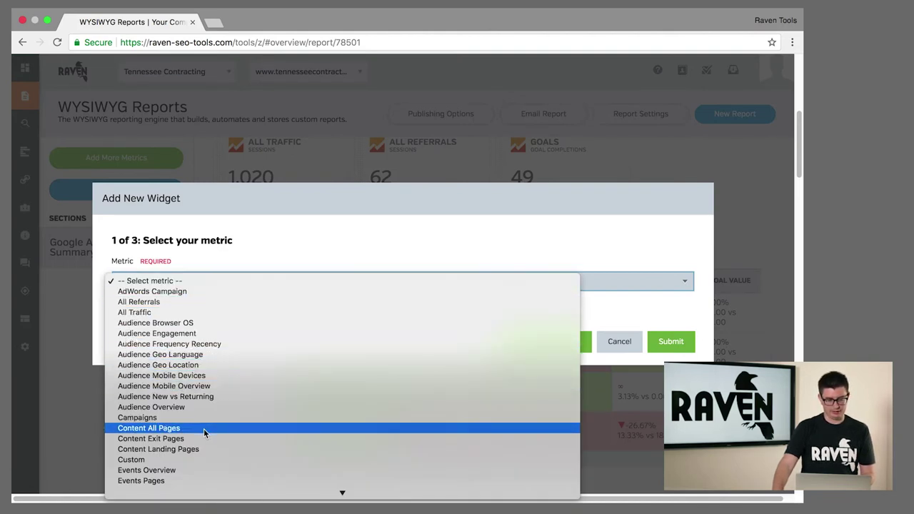
pyautogui.scroll(-4, 202, 427)
pyautogui.click(180, 415)
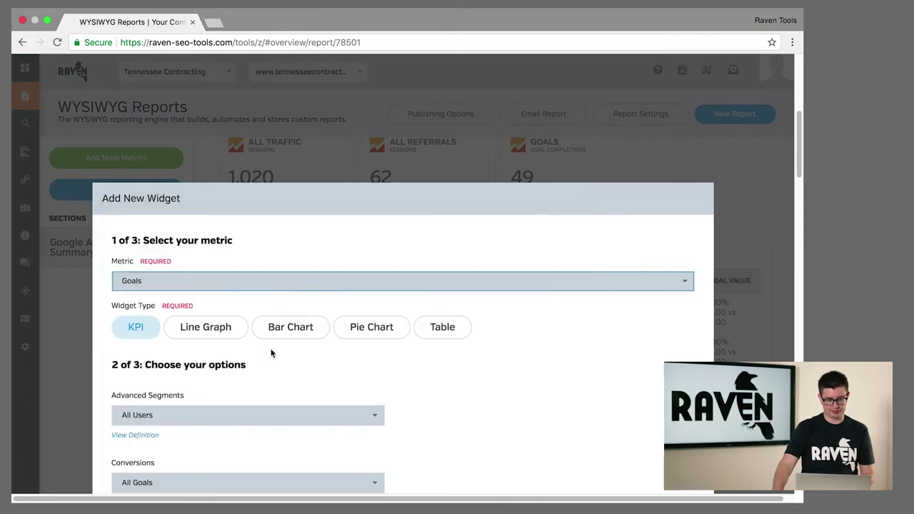
# Limit the widget to Goal 2: Phone Call conversion rate and save it to the report
pyautogui.scroll(-4, 372, 341)
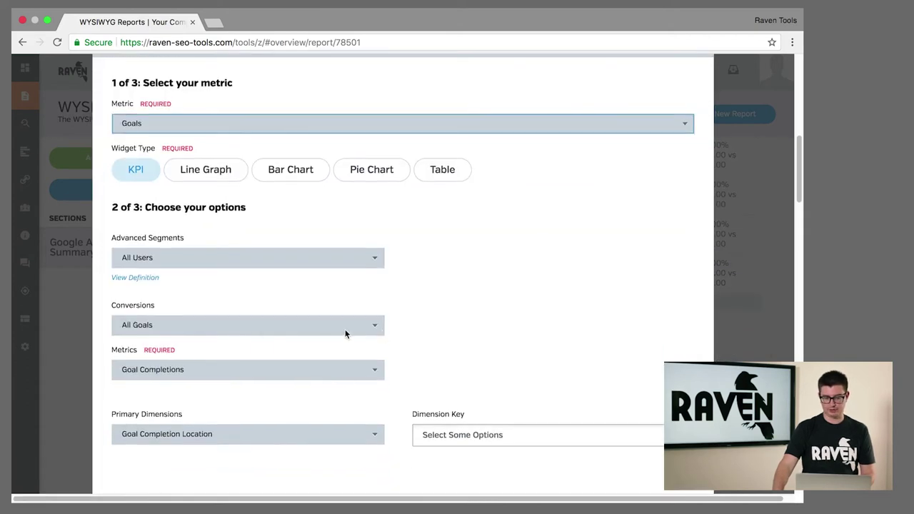
pyautogui.click(267, 326)
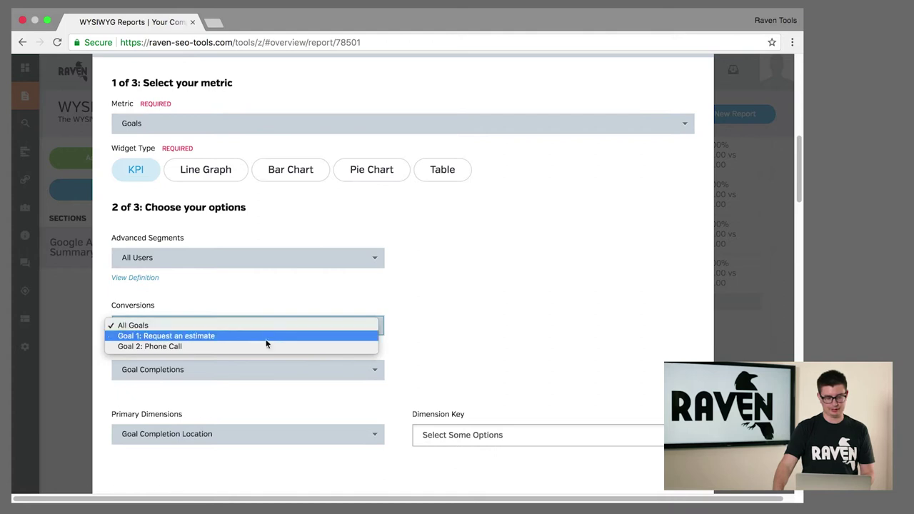
pyautogui.click(257, 347)
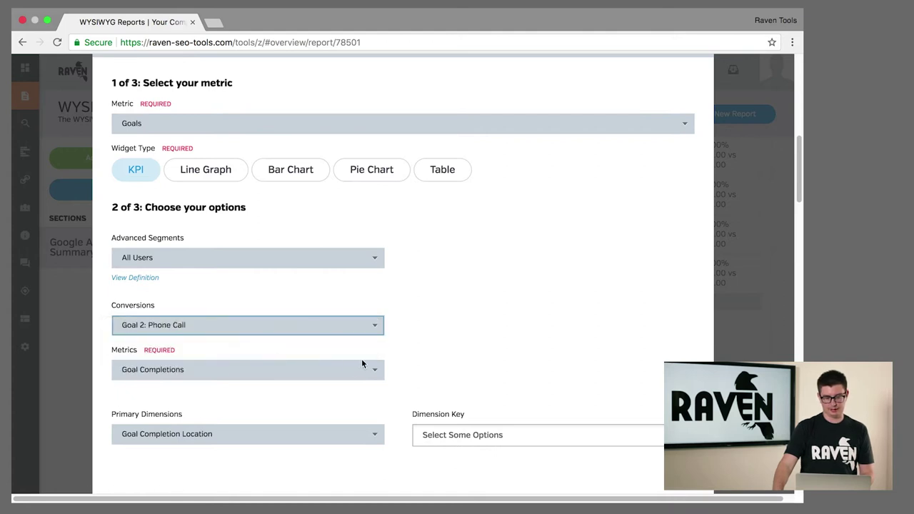
pyautogui.click(346, 372)
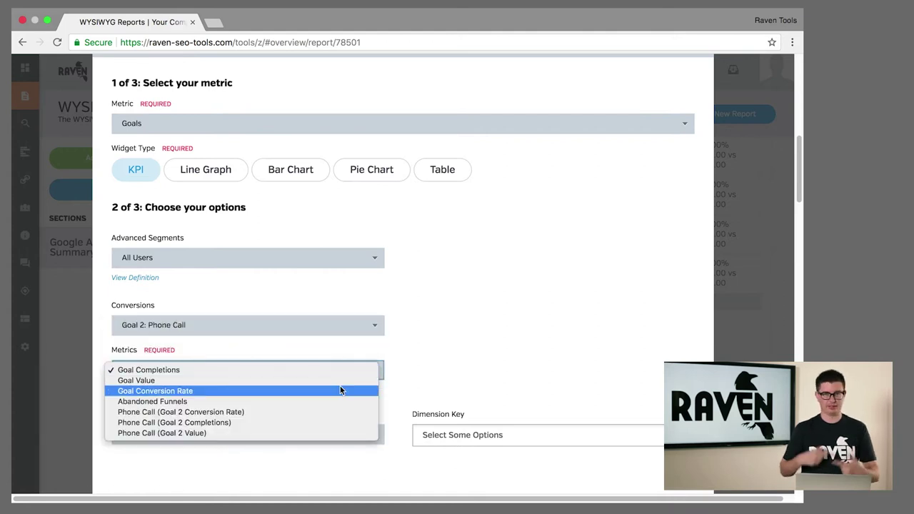
pyautogui.click(340, 390)
pyautogui.scroll(-5, 410, 368)
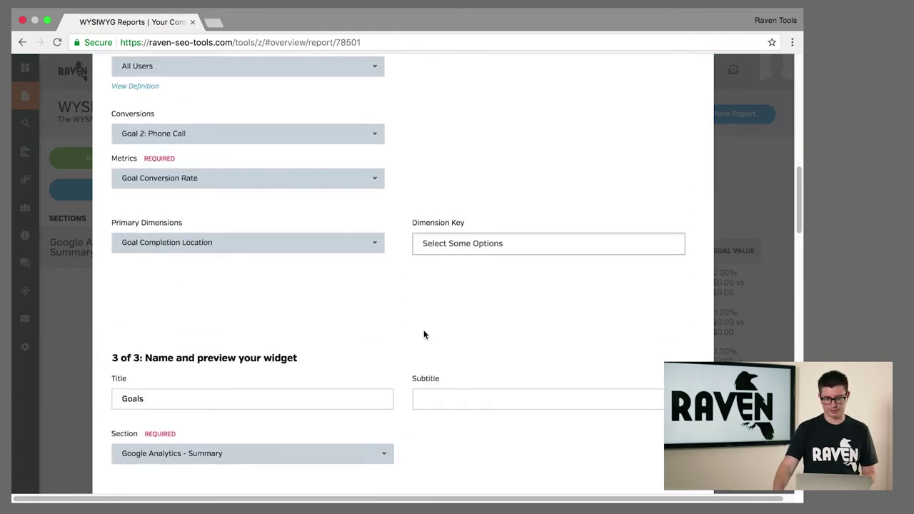
pyautogui.scroll(-3, 414, 314)
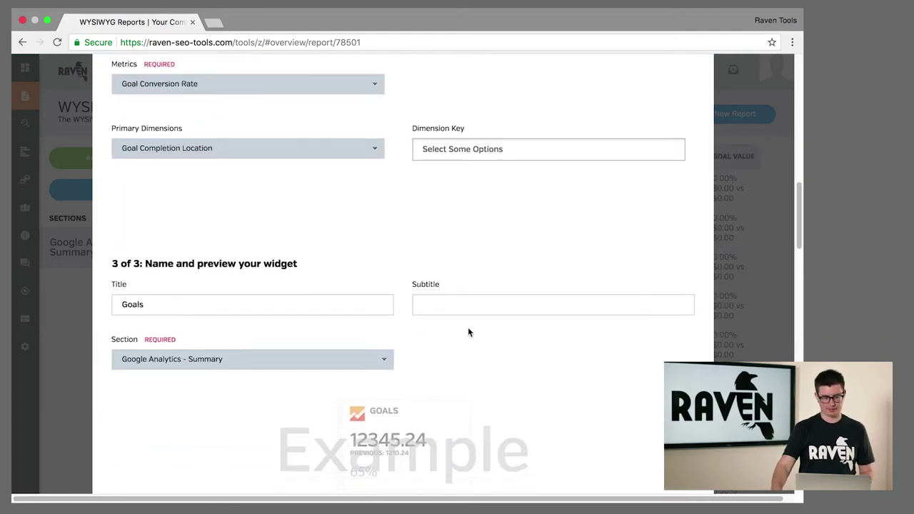
pyautogui.click(657, 442)
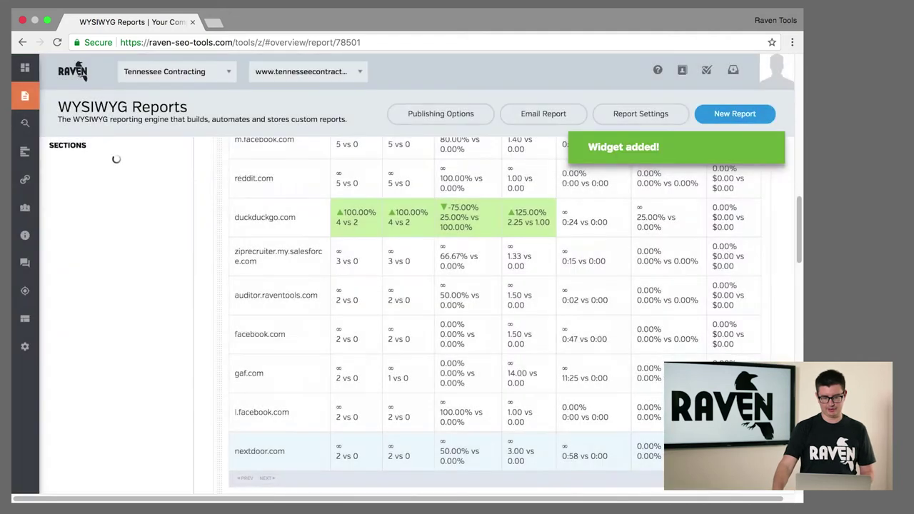
# Review the finished Summary section, then bring up the Report Settings dialog
pyautogui.scroll(-10, 608, 341)
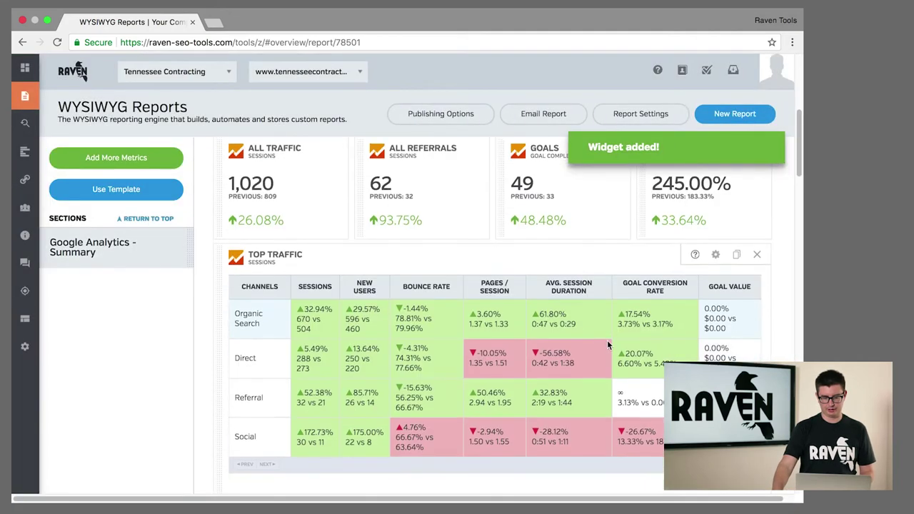
pyautogui.scroll(-12, 605, 347)
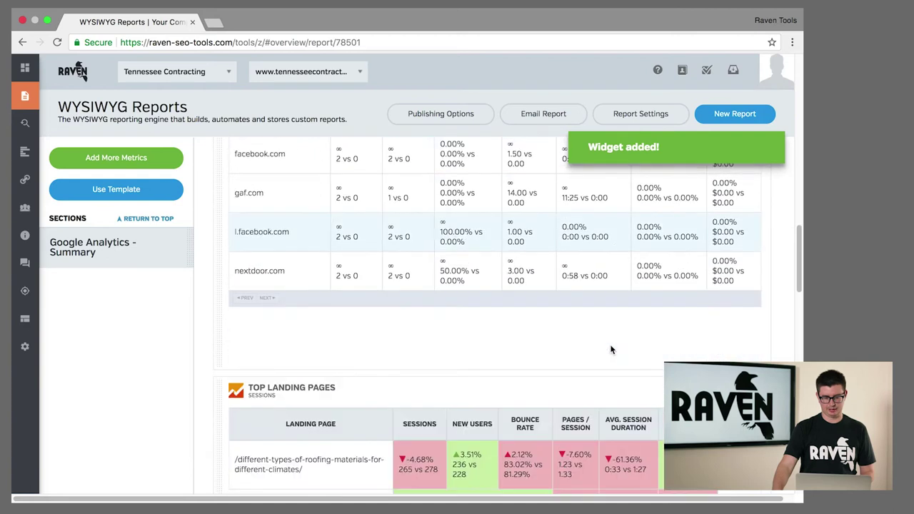
pyautogui.scroll(-10, 611, 350)
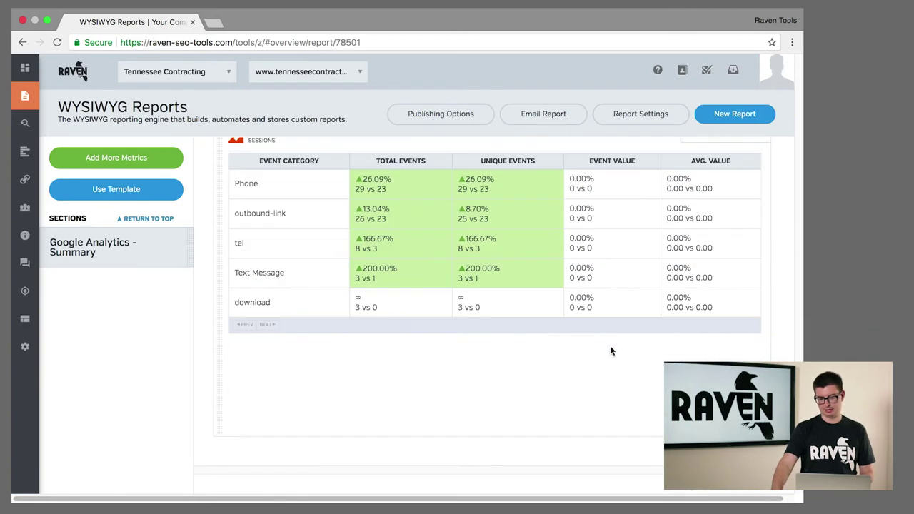
pyautogui.scroll(20, 610, 350)
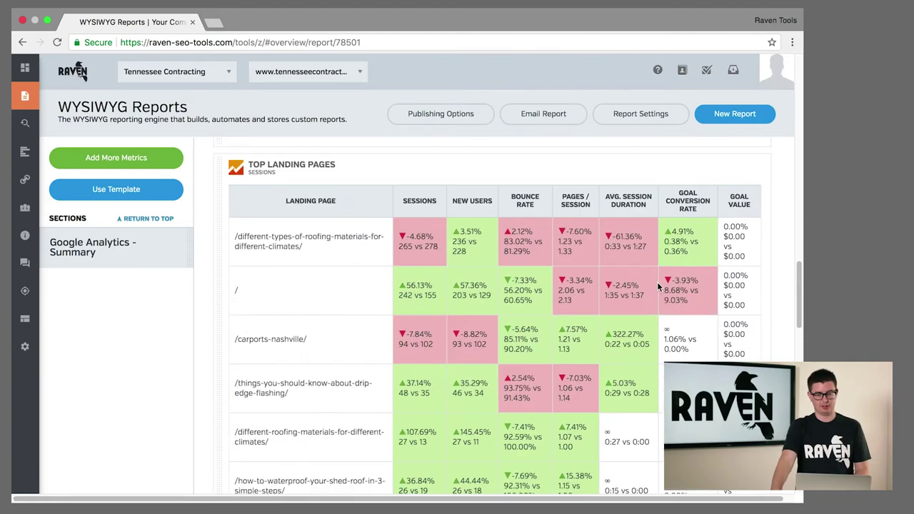
pyautogui.click(658, 119)
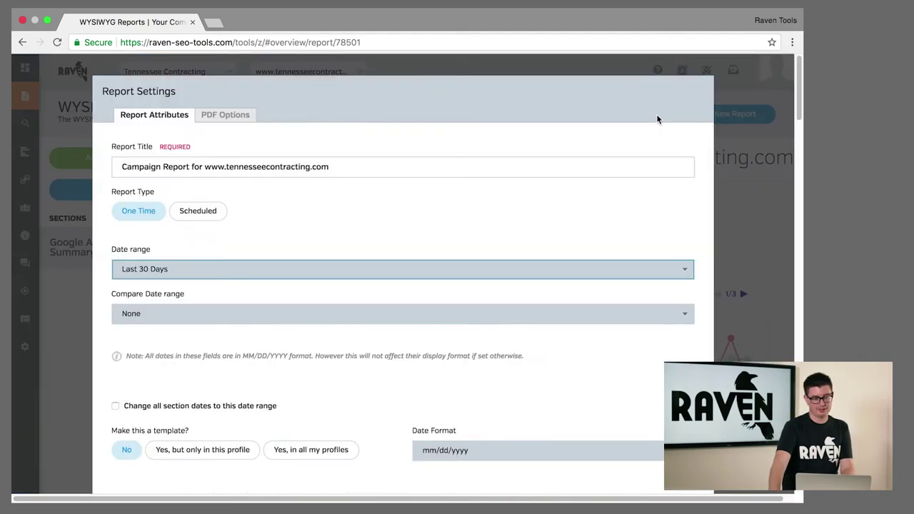
# Schedule the report Monthly on day 9 covering Last Month, as a template in all profiles
pyautogui.click(200, 212)
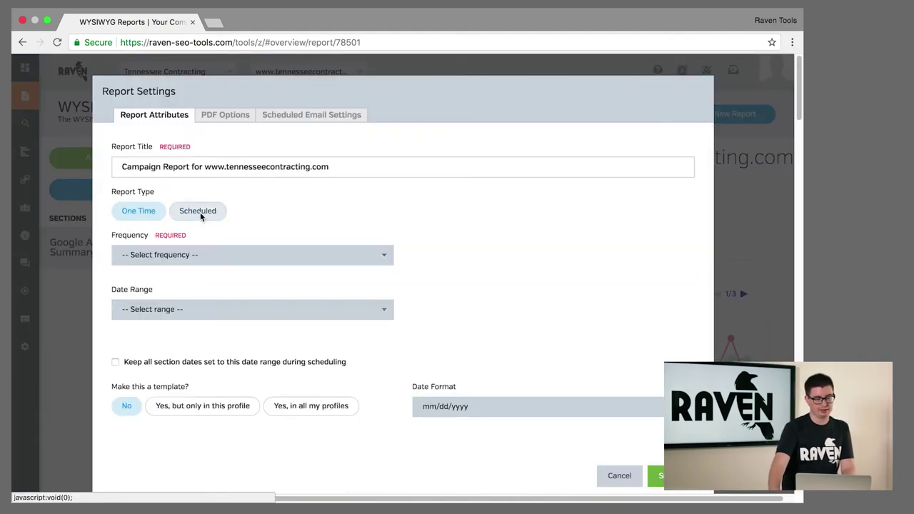
pyautogui.click(245, 257)
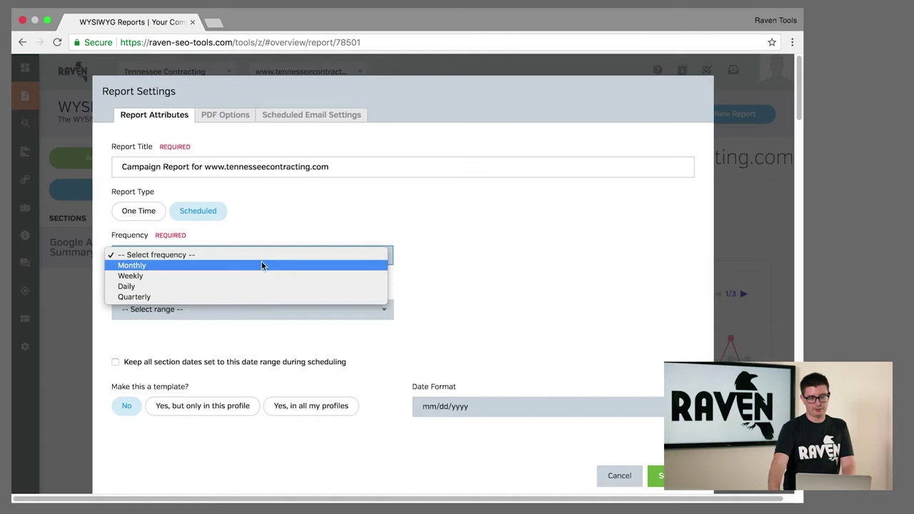
pyautogui.click(245, 265)
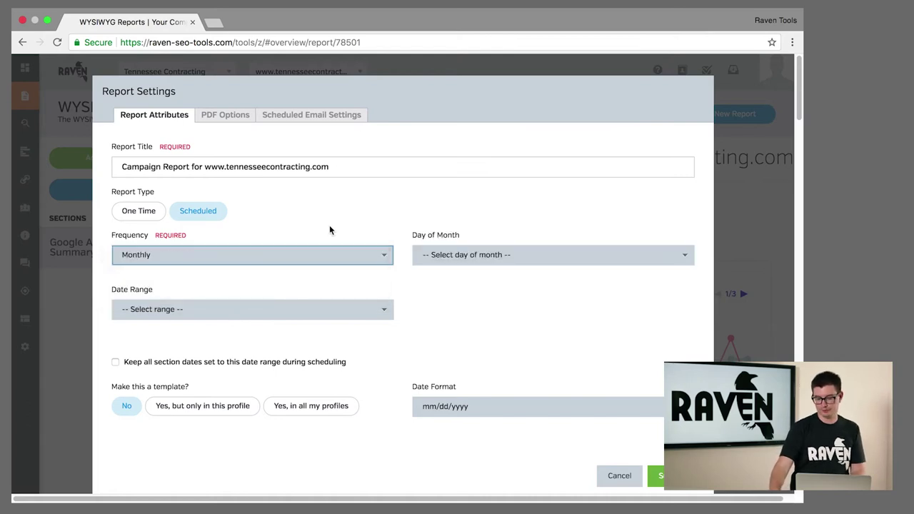
pyautogui.click(479, 255)
pyautogui.click(473, 352)
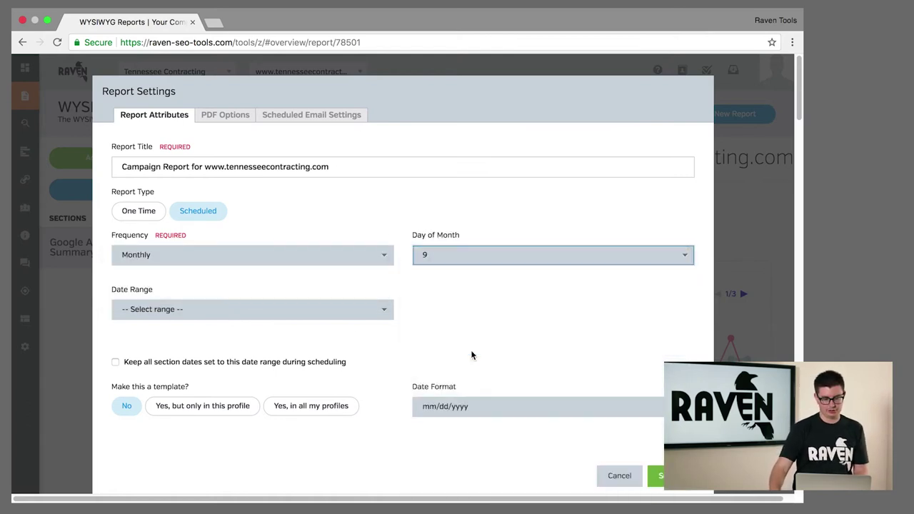
pyautogui.click(232, 314)
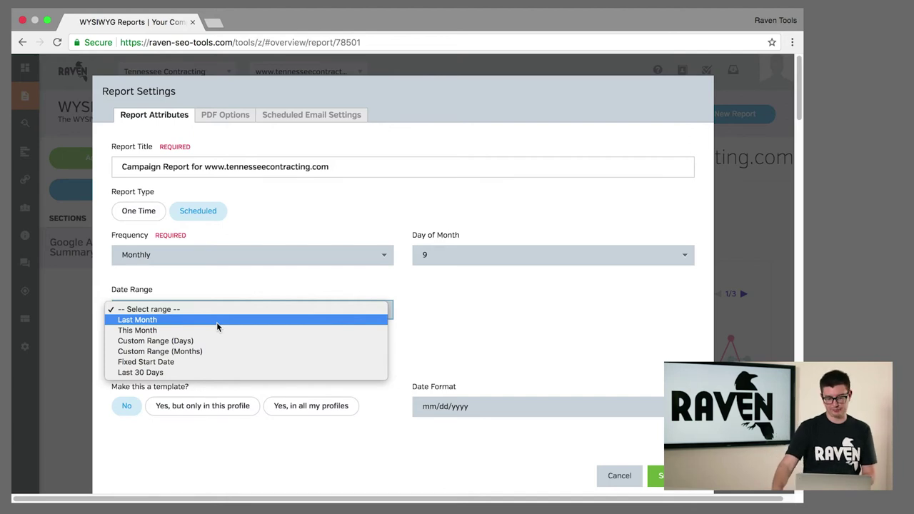
pyautogui.click(217, 321)
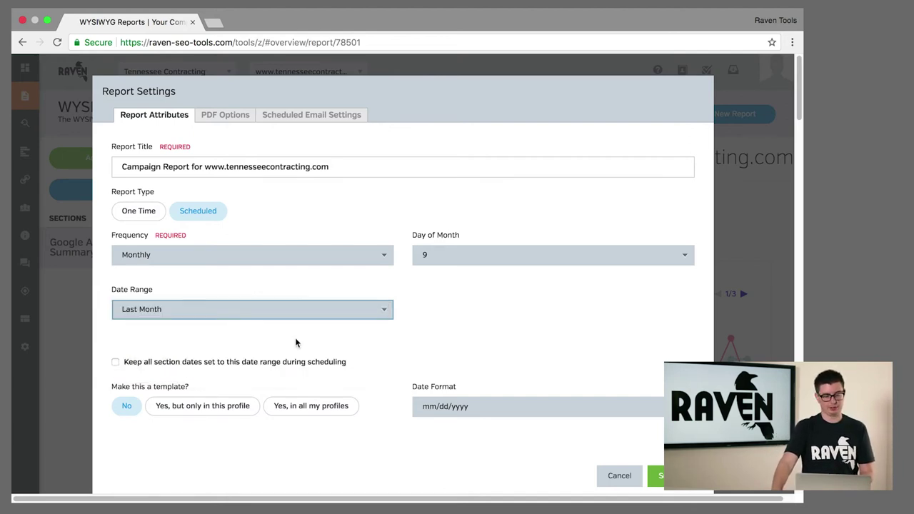
pyautogui.scroll(-1, 412, 353)
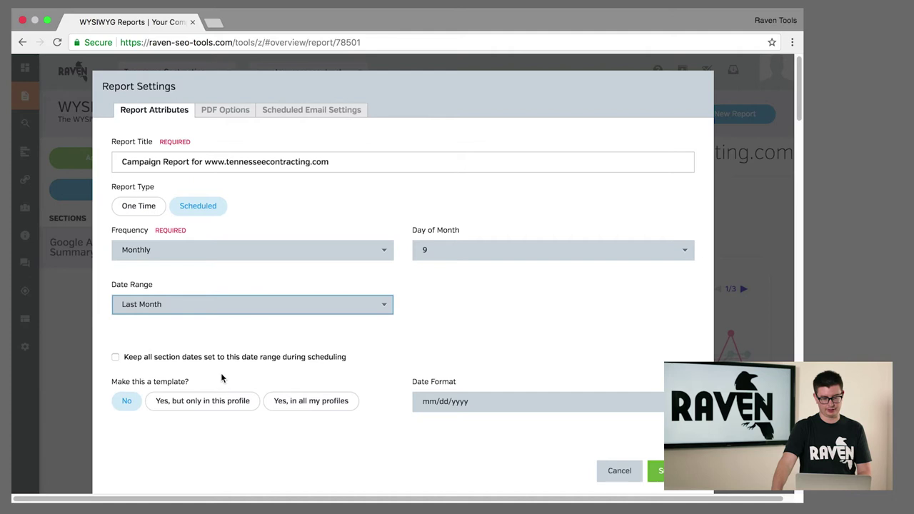
pyautogui.click(303, 400)
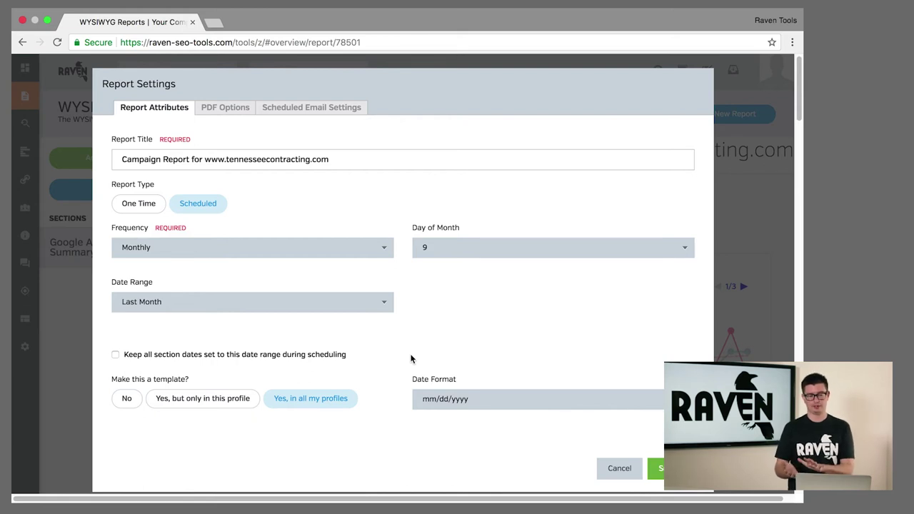
# Leave scheduled email delivery set to No and submit the report settings
pyautogui.click(300, 111)
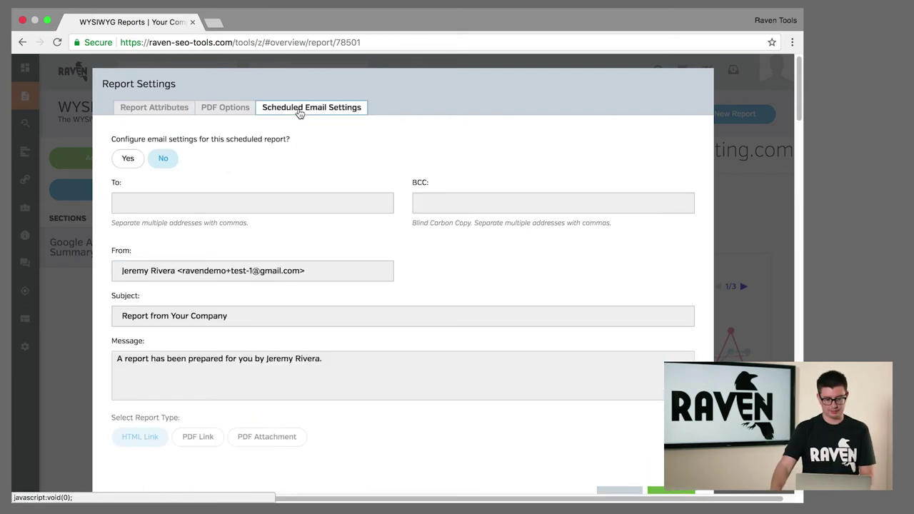
pyautogui.click(127, 159)
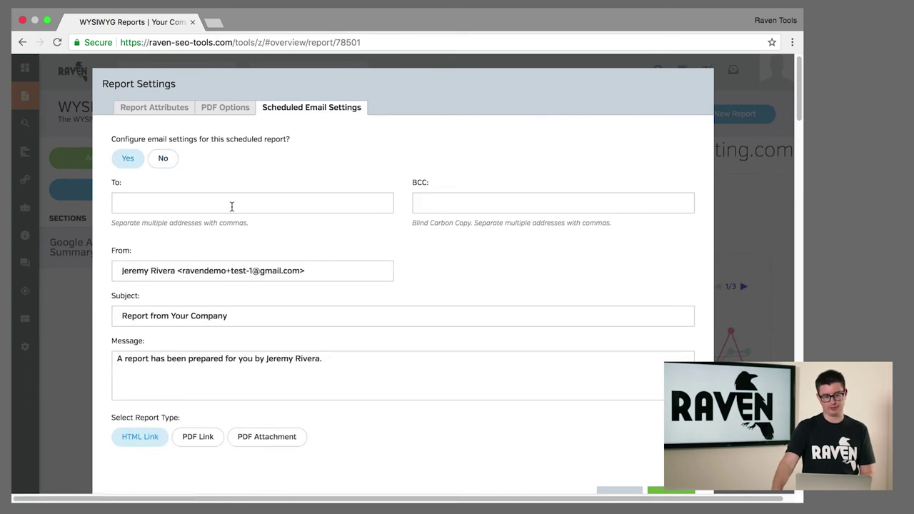
pyautogui.scroll(-3, 261, 284)
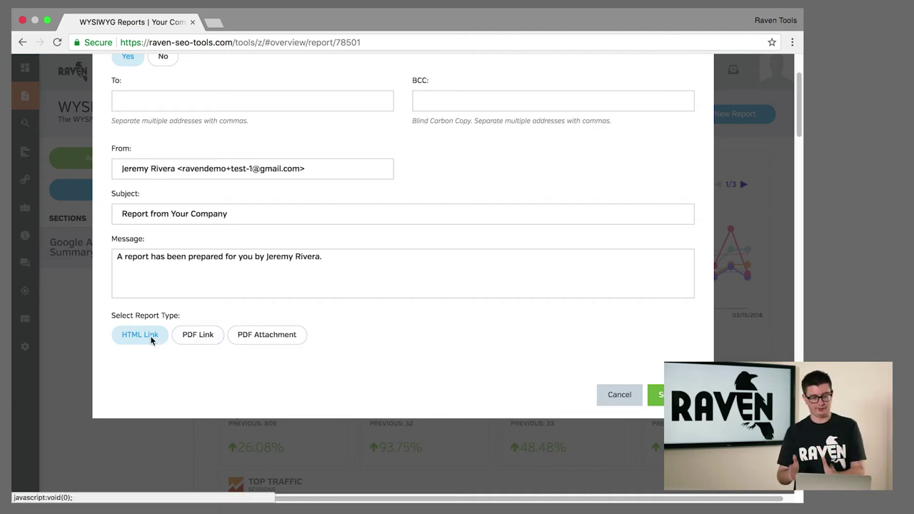
pyautogui.click(660, 397)
pyautogui.scroll(3, 598, 286)
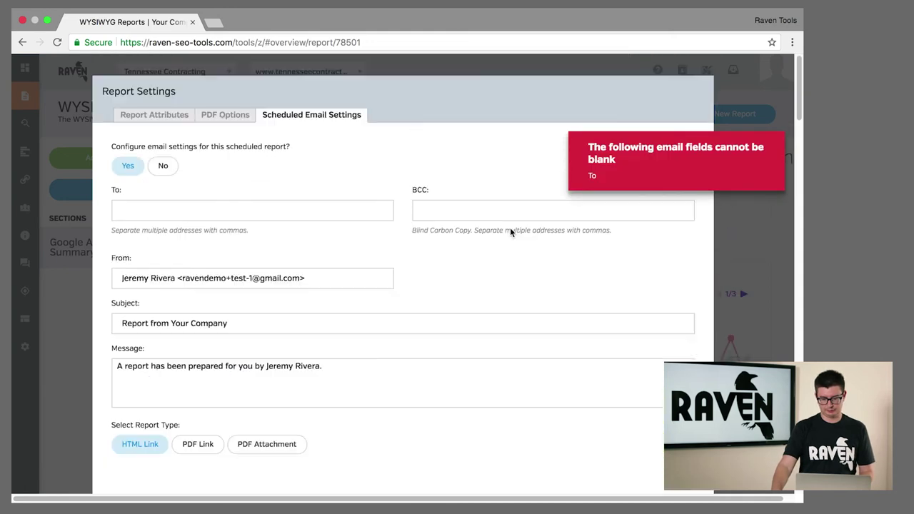
pyautogui.click(163, 169)
pyautogui.scroll(-5, 556, 282)
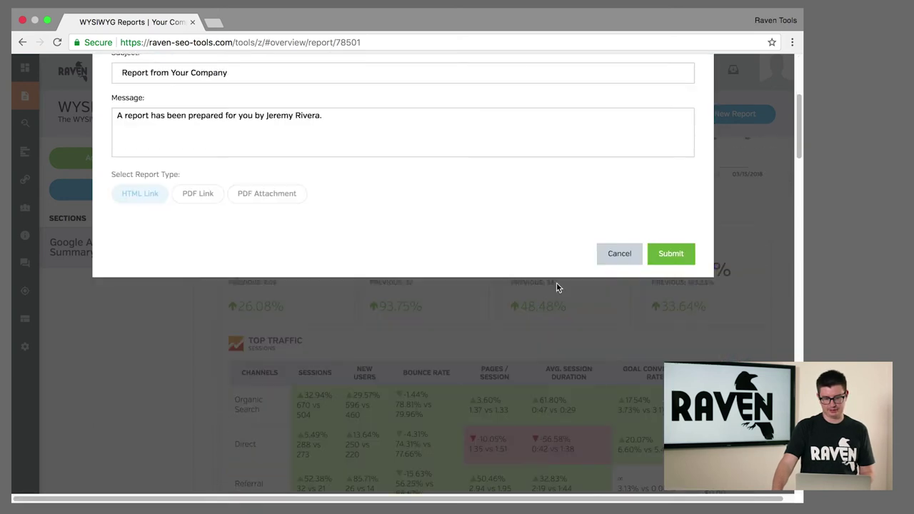
pyautogui.click(672, 254)
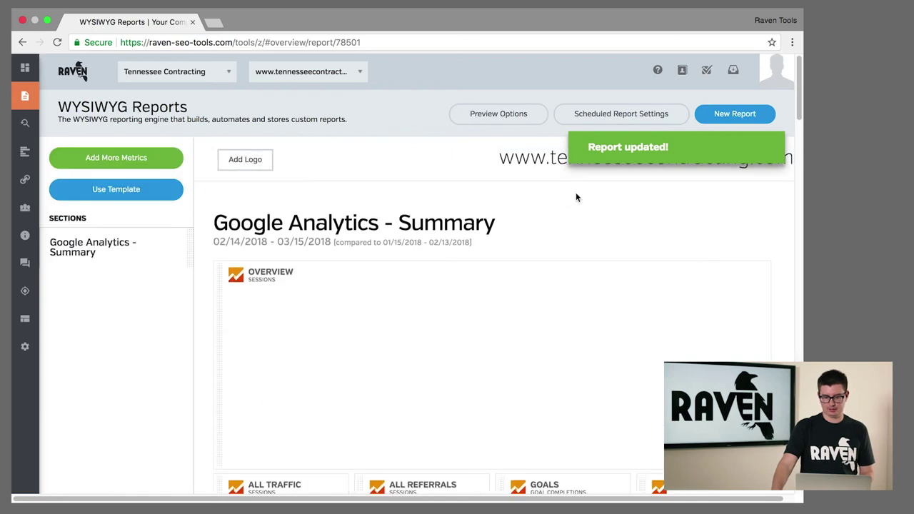
# Upload raven-lg-logo.png from the Desktop as the report logo and submit it
pyautogui.click(682, 69)
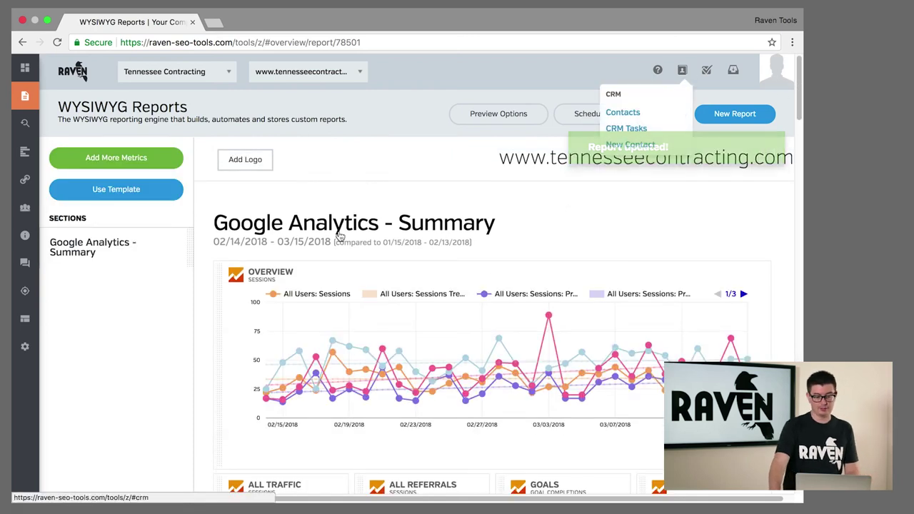
pyautogui.click(256, 160)
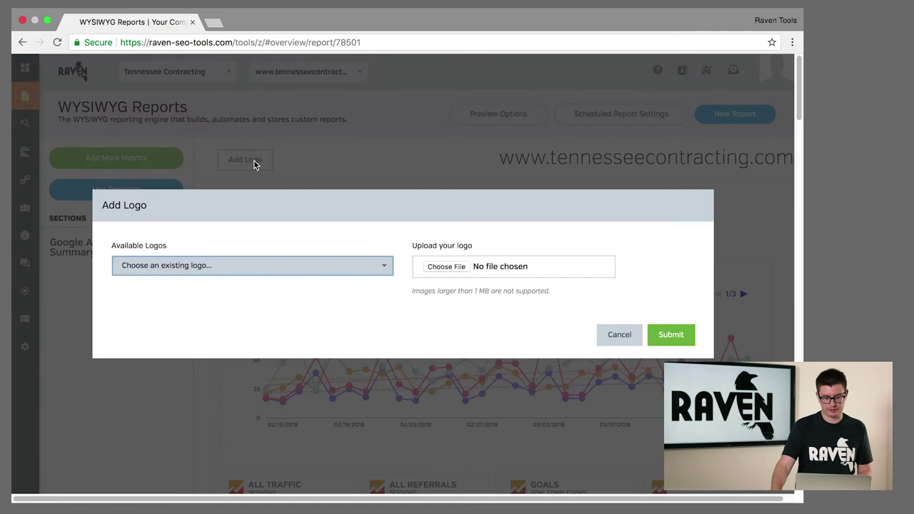
pyautogui.click(459, 269)
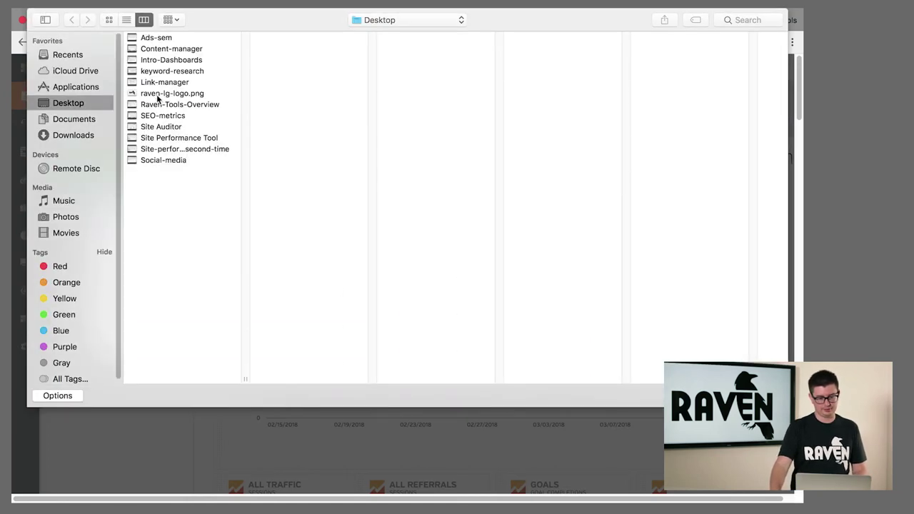
pyautogui.click(158, 93)
pyautogui.press('Return')
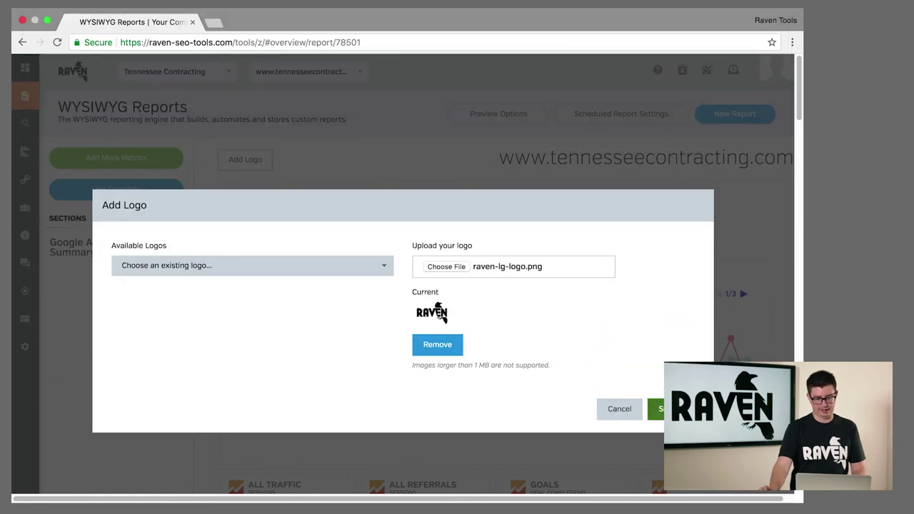
pyautogui.click(654, 409)
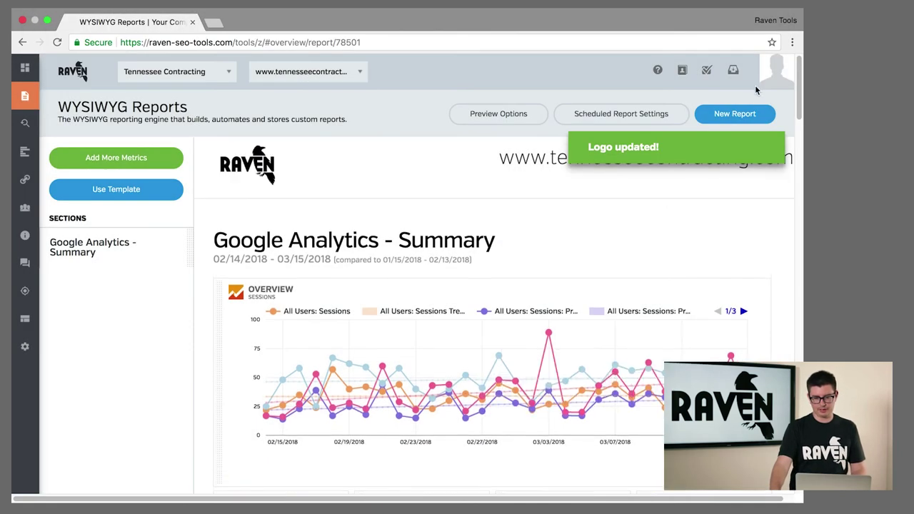
# Show White Label from the avatar menu's System Preferences and select its footer text
pyautogui.click(776, 74)
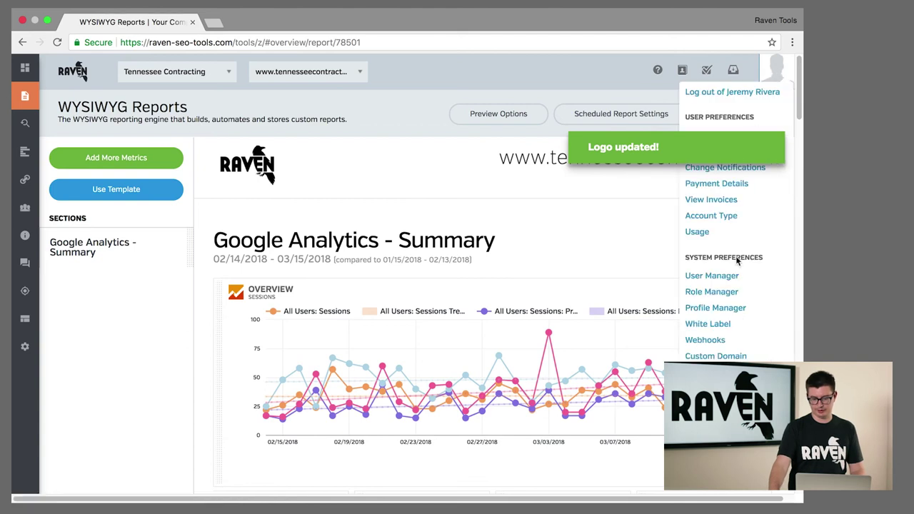
pyautogui.click(723, 325)
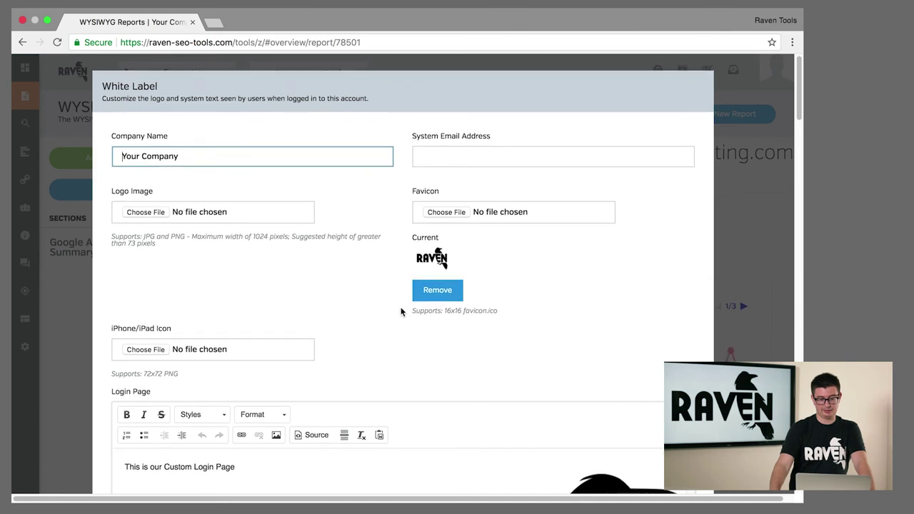
pyautogui.scroll(-2, 162, 330)
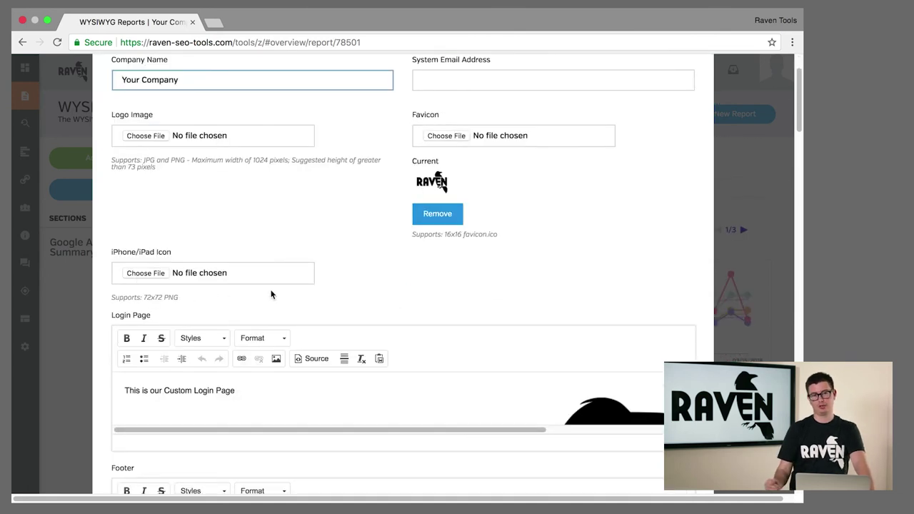
pyautogui.scroll(-1, 395, 290)
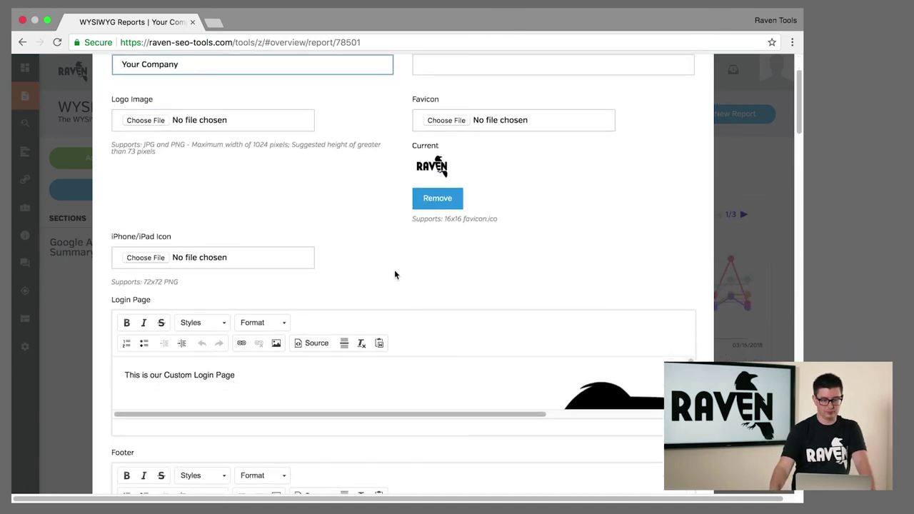
pyautogui.scroll(-4, 416, 247)
pyautogui.scroll(-1, 409, 270)
pyautogui.scroll(-2, 426, 320)
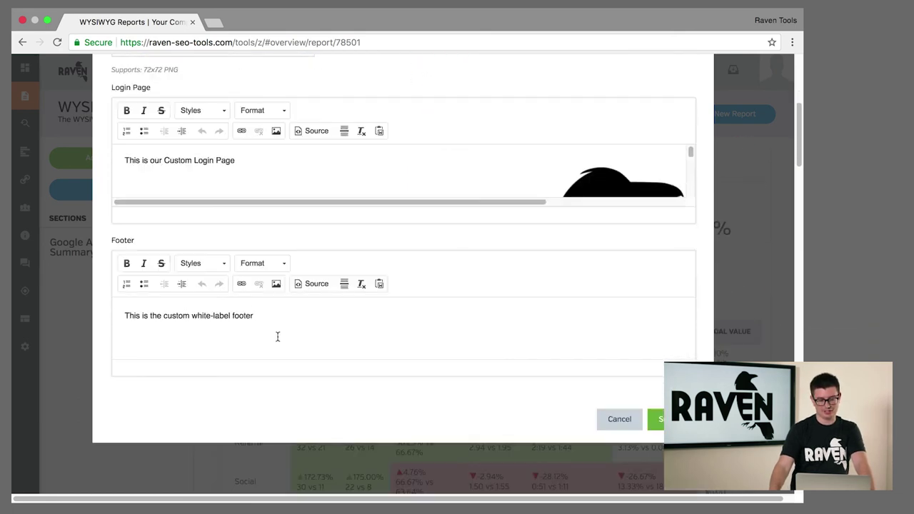
pyautogui.moveTo(282, 318); pyautogui.dragTo(129, 307)
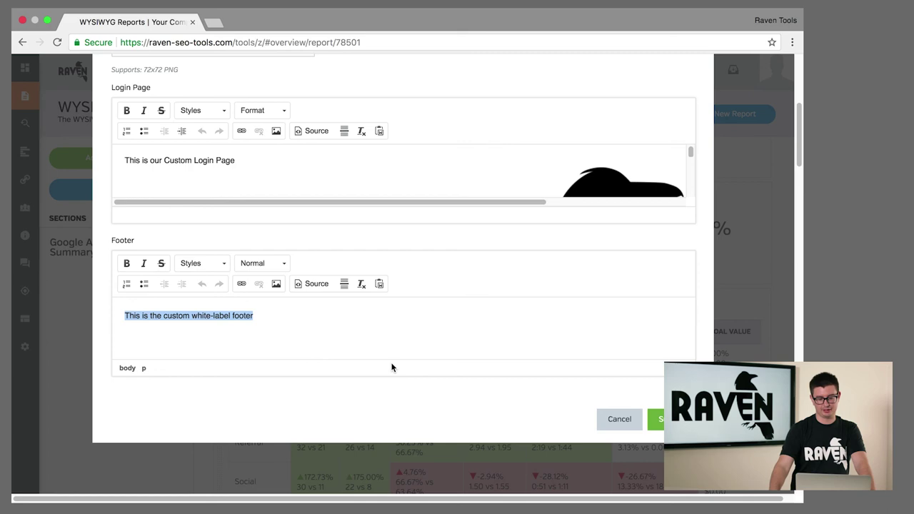